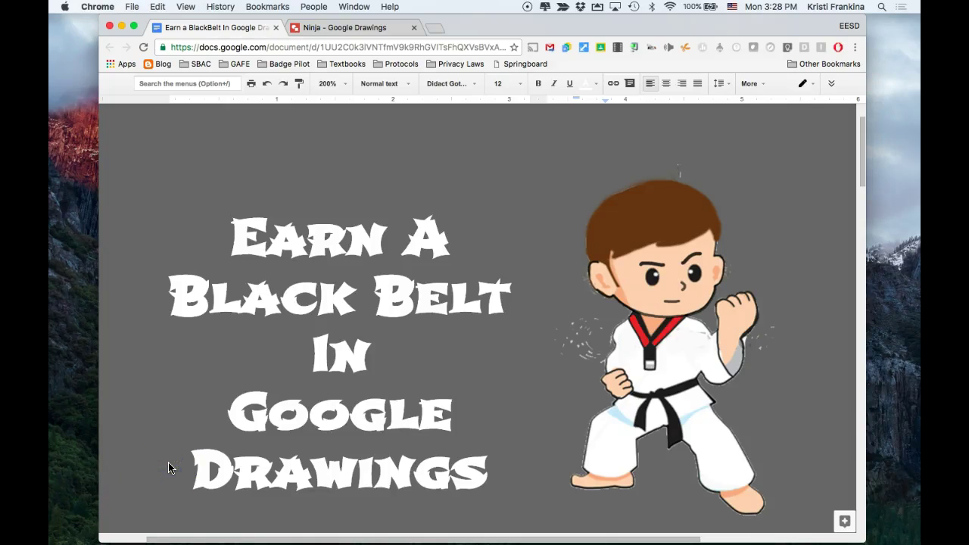
# Scroll to the Yellow Belt row and reveal its full animal-diagram requirements column
pyautogui.scroll(-10, 169, 467)
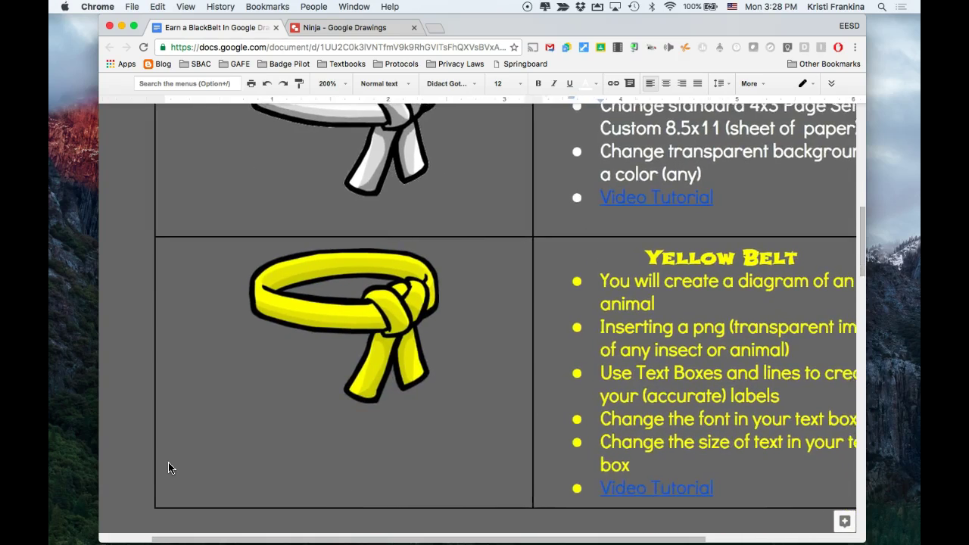
pyautogui.hscroll(3, 168, 467)
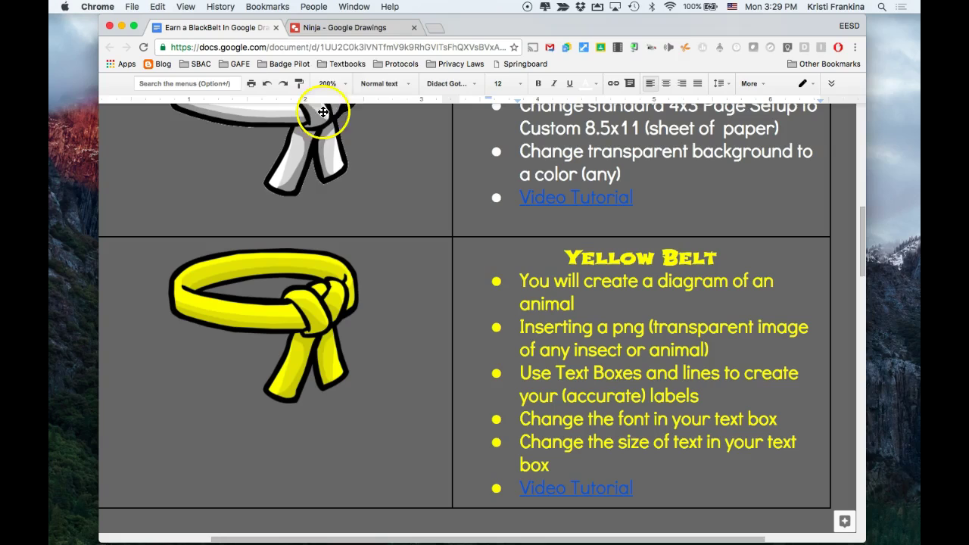
# Switch to the Ninja drawing and deselect its magenta page background, leaving the Insert menu unused
pyautogui.click(347, 30)
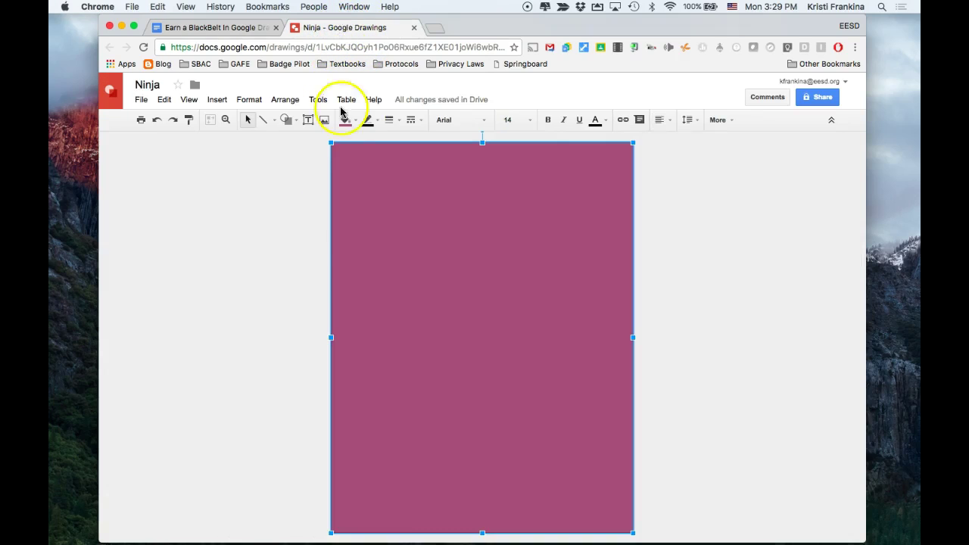
pyautogui.click(301, 309)
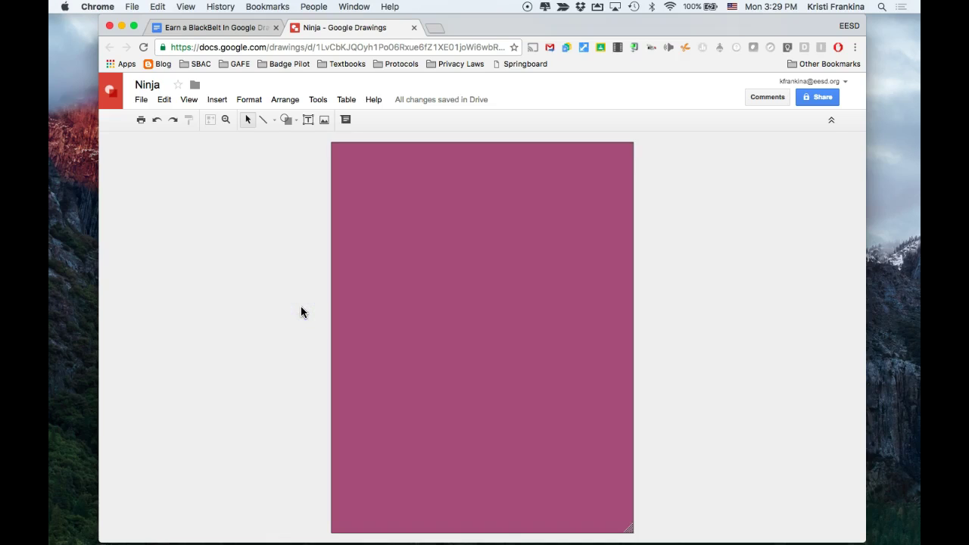
pyautogui.click(303, 246)
pyautogui.click(325, 123)
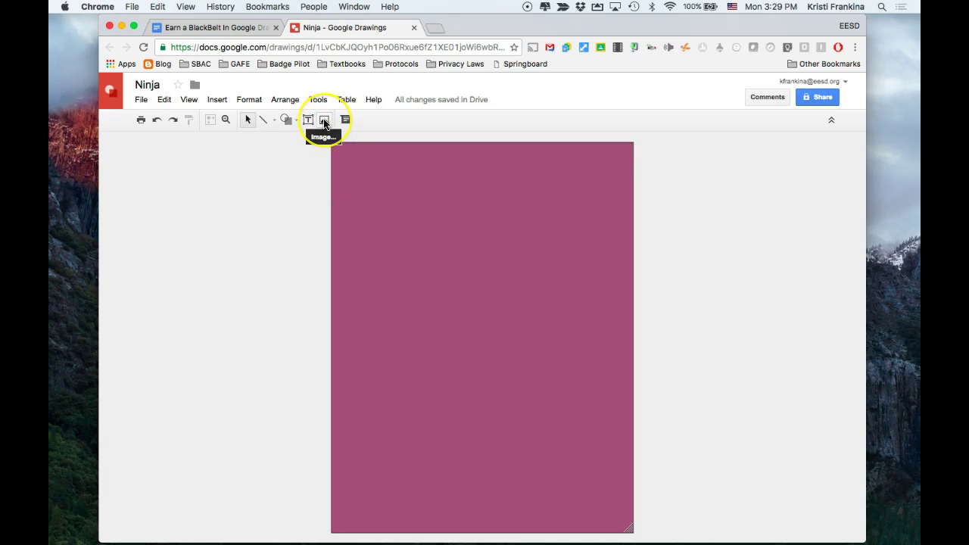
pyautogui.click(217, 99)
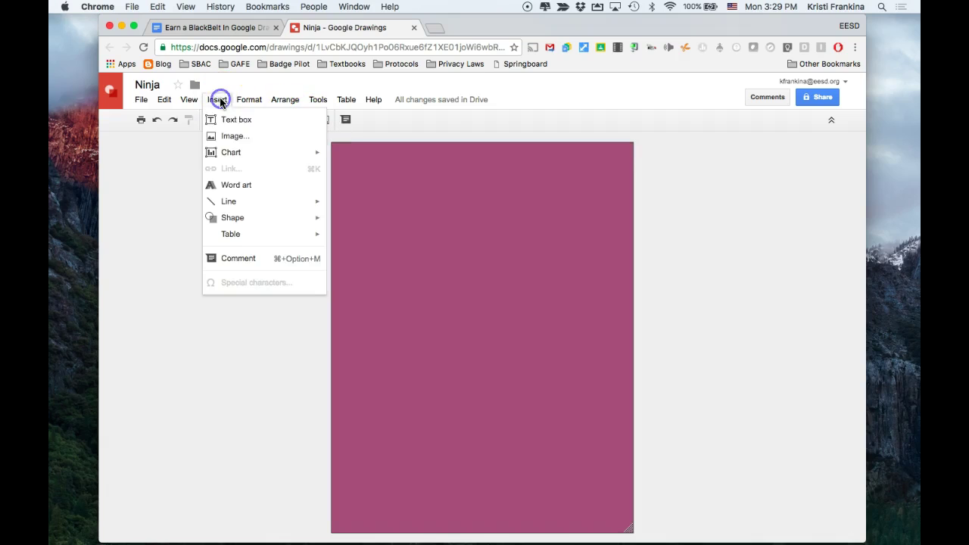
pyautogui.click(163, 160)
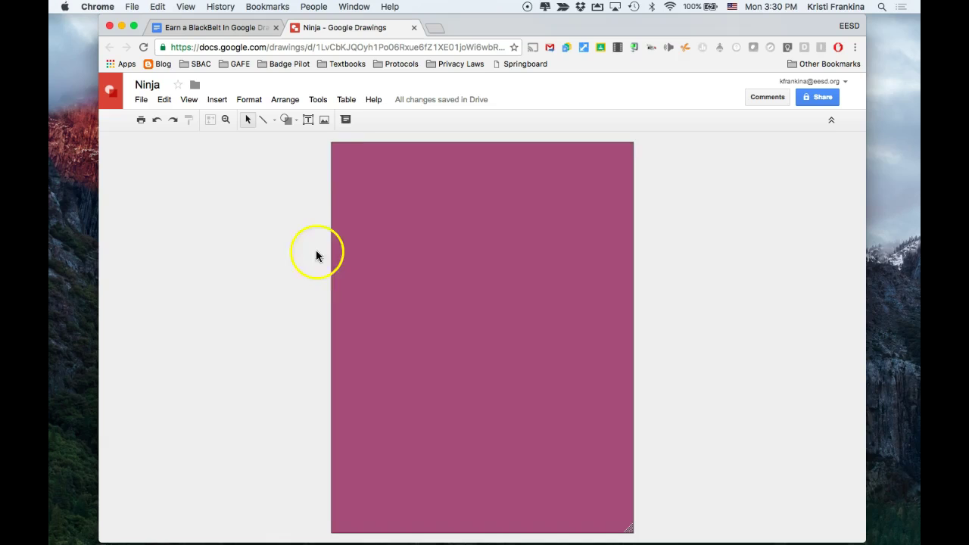
# Search images for 'elephant .png' and insert the transparent grey elephant onto the page
pyautogui.click(324, 121)
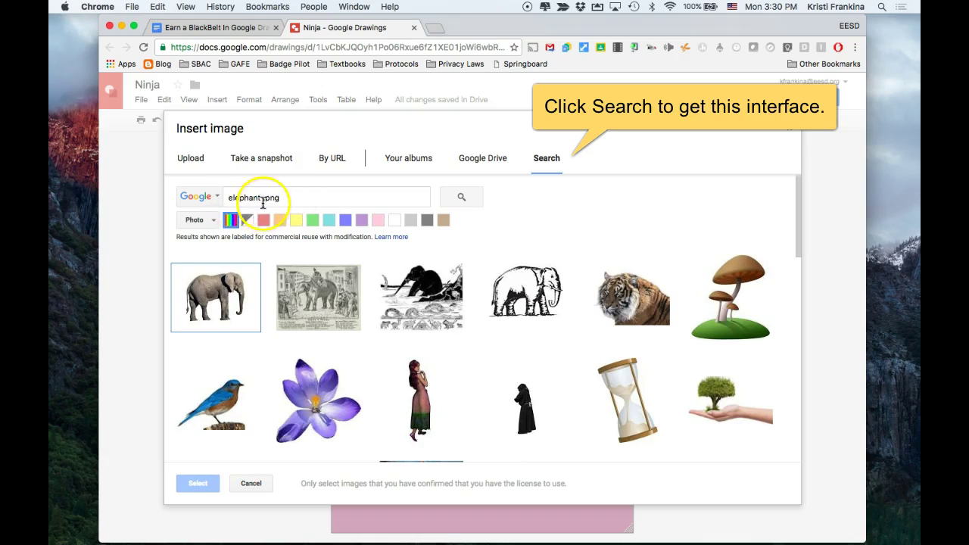
pyautogui.click(242, 312)
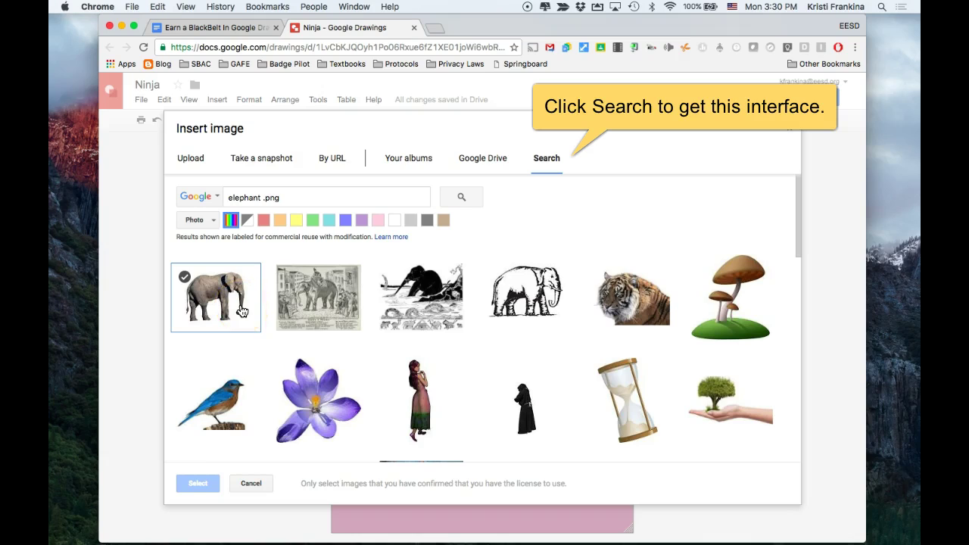
pyautogui.click(242, 312)
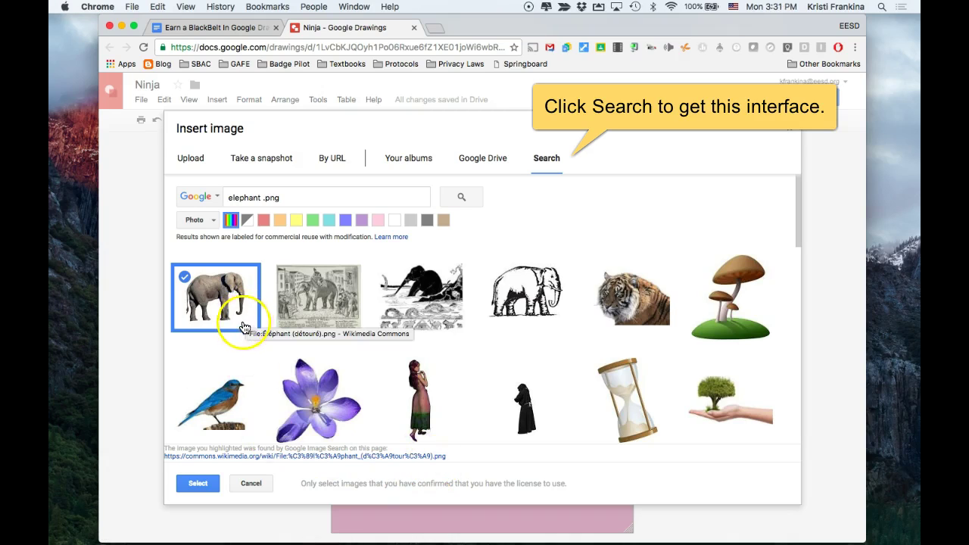
pyautogui.click(211, 489)
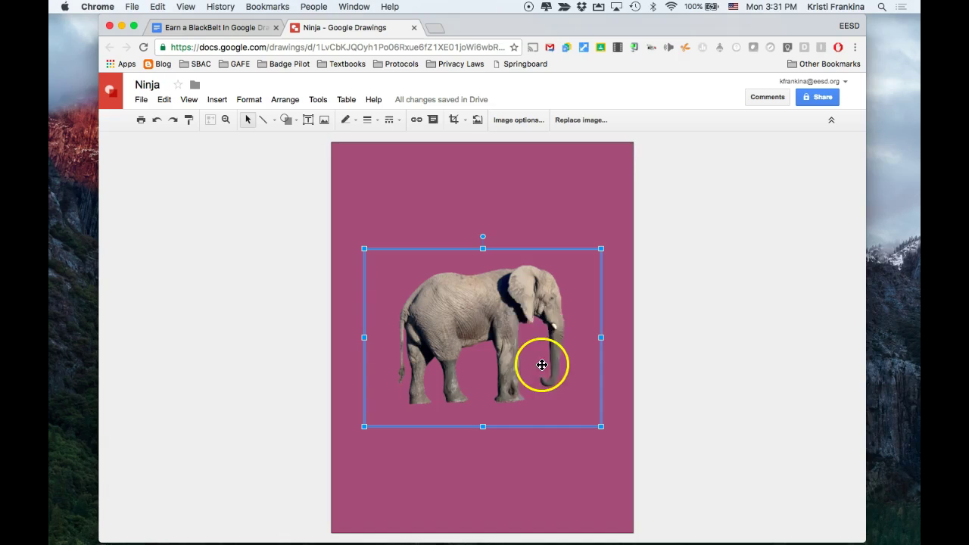
pyautogui.click(504, 406)
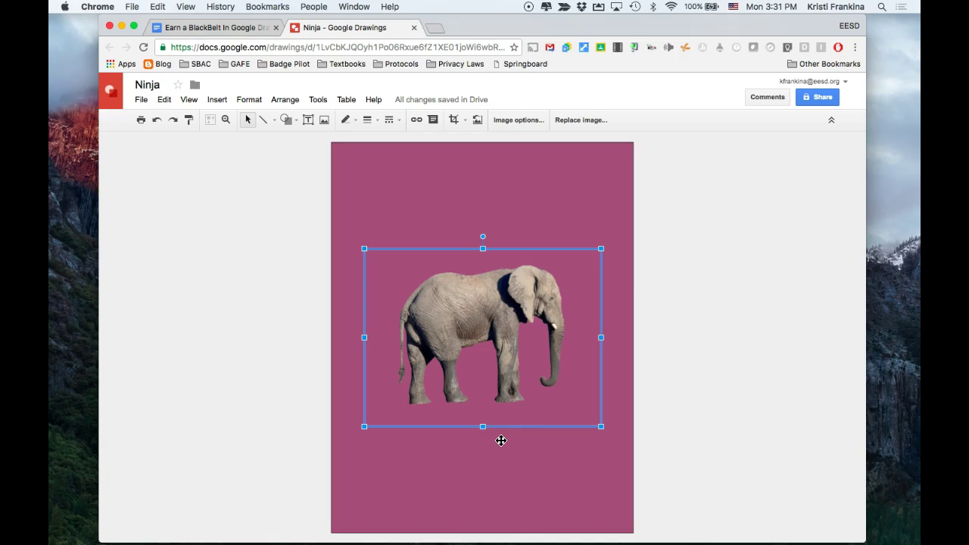
# Add a text box reading 'Trunk' to the right of the elephant's head
pyautogui.click(650, 301)
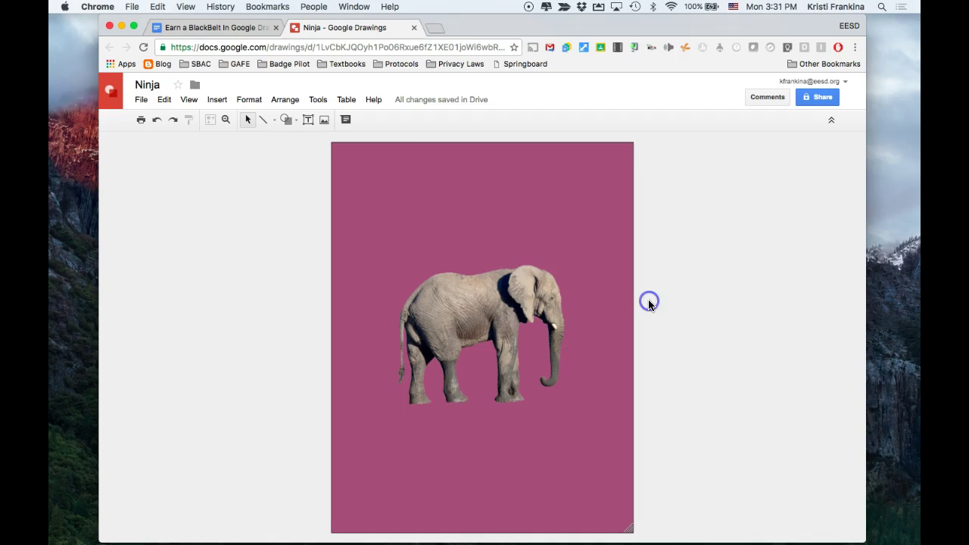
pyautogui.click(308, 121)
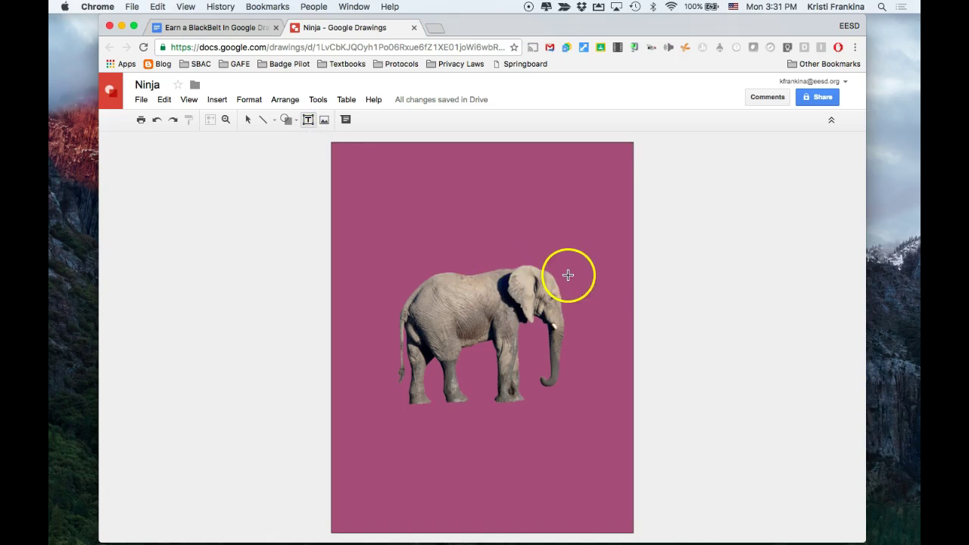
pyautogui.moveTo(568, 276)
pyautogui.mouseDown()
pyautogui.moveTo(636, 313)
pyautogui.moveTo(631, 323)
pyautogui.mouseUp()
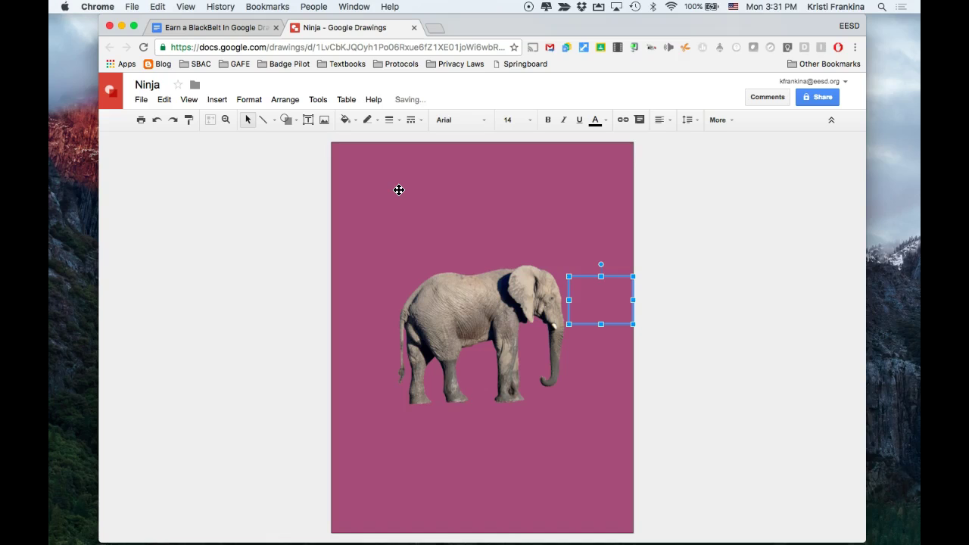
pyautogui.write('Trunk')
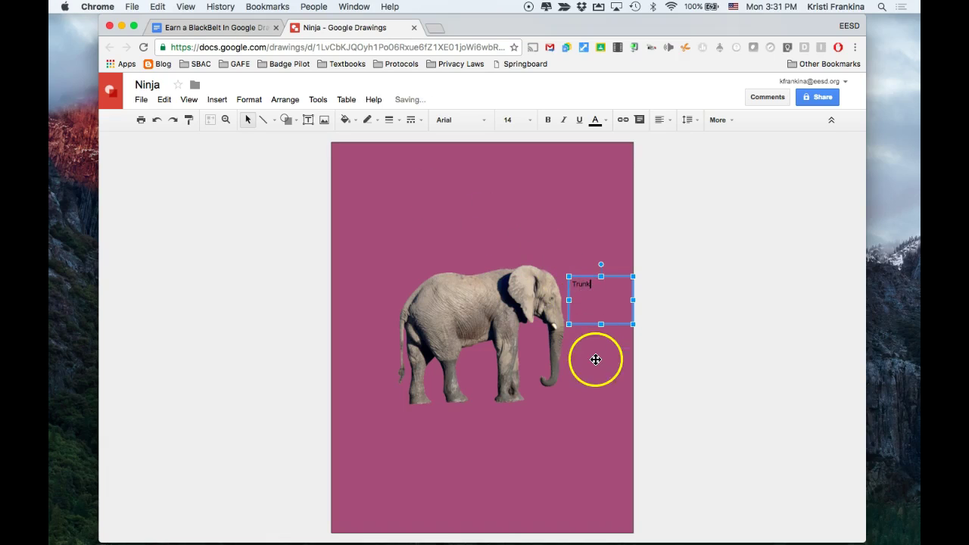
pyautogui.click(596, 359)
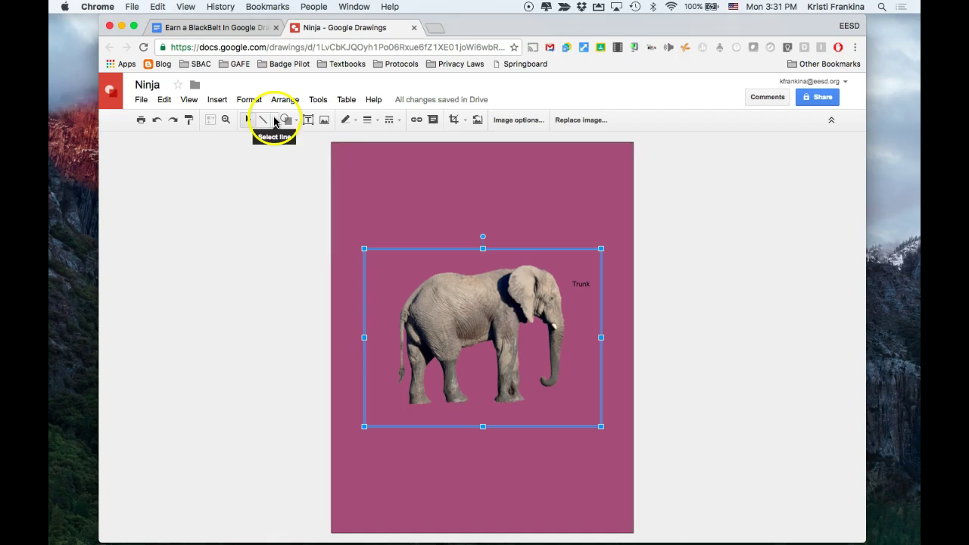
# Draw an arrow connector from the Trunk label to the elephant's trunk
pyautogui.click(273, 121)
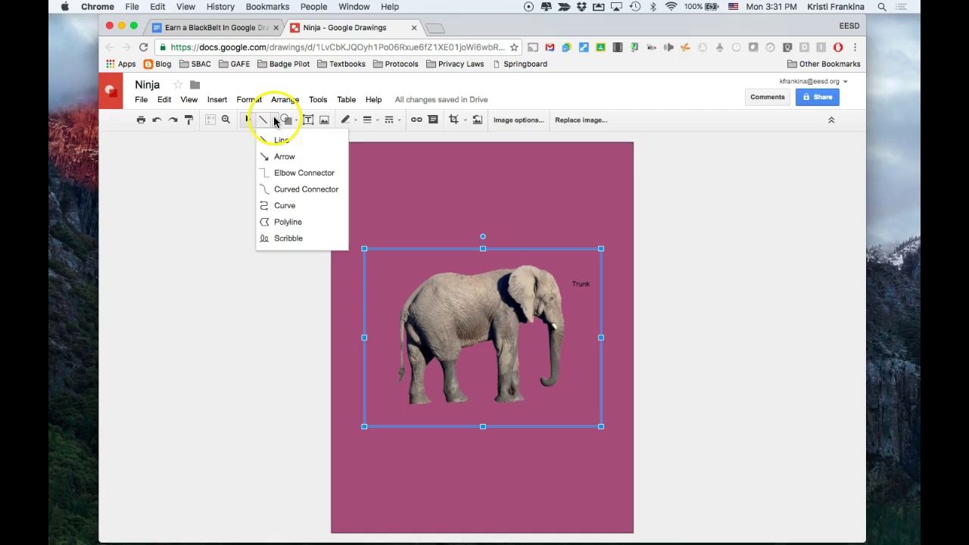
pyautogui.click(277, 157)
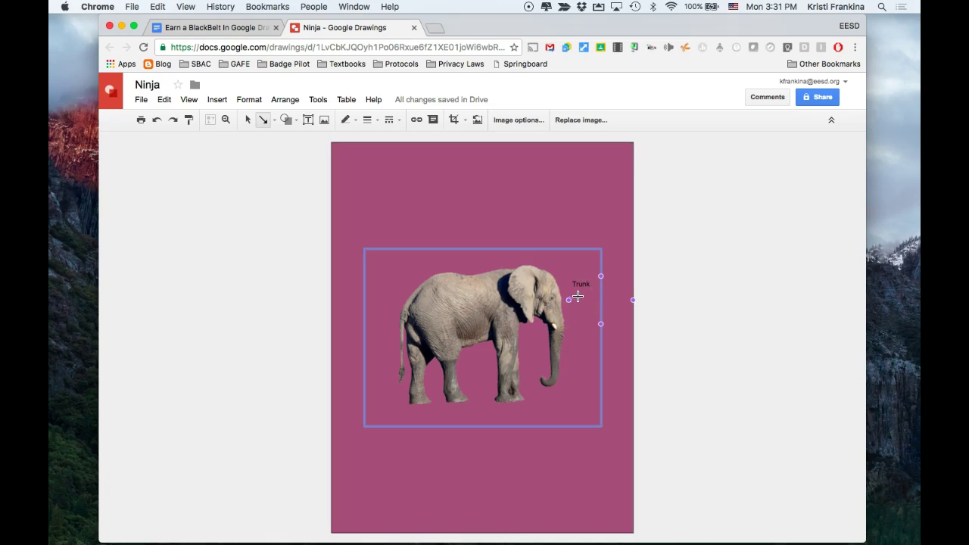
pyautogui.click(569, 301)
pyautogui.moveTo(567, 314); pyautogui.dragTo(561, 348)
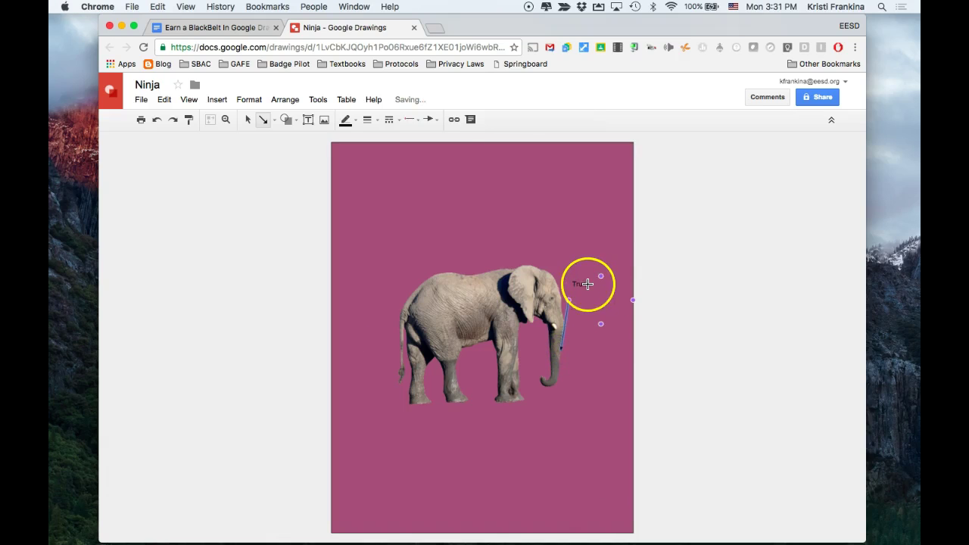
# Shift the Trunk label slightly right and reattach the connector's end to the trunk
pyautogui.click(247, 119)
pyautogui.click(585, 284)
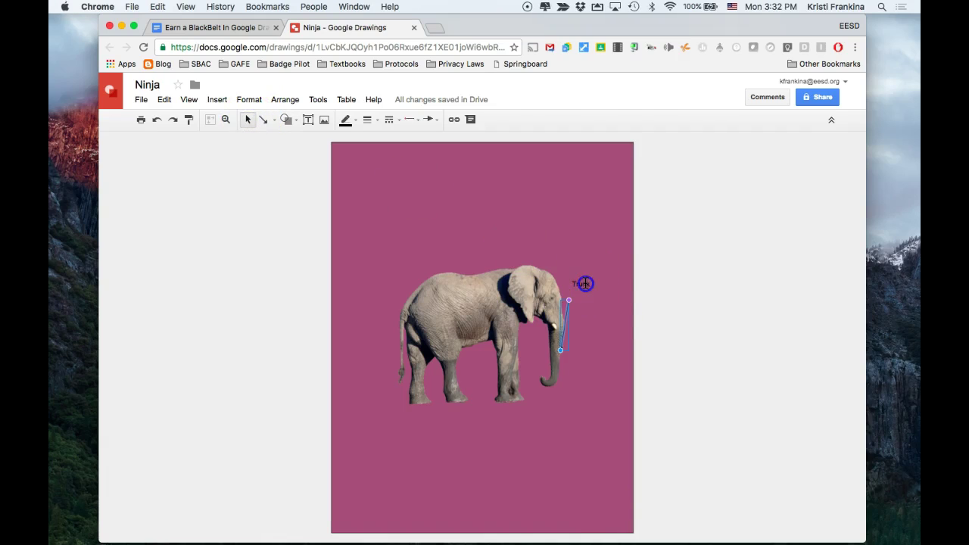
pyautogui.click(585, 284)
pyautogui.moveTo(590, 277); pyautogui.dragTo(611, 282)
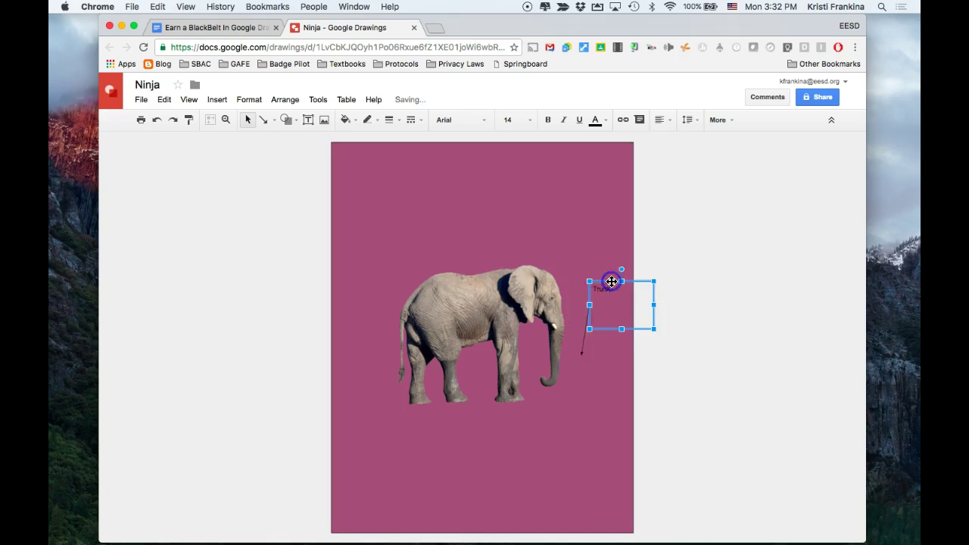
pyautogui.click(580, 350)
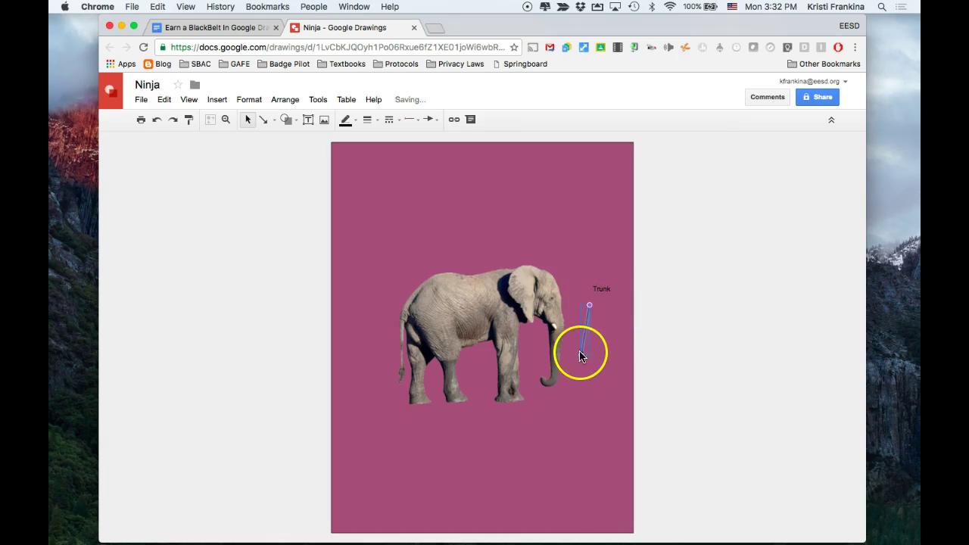
pyautogui.moveTo(580, 356); pyautogui.dragTo(560, 347)
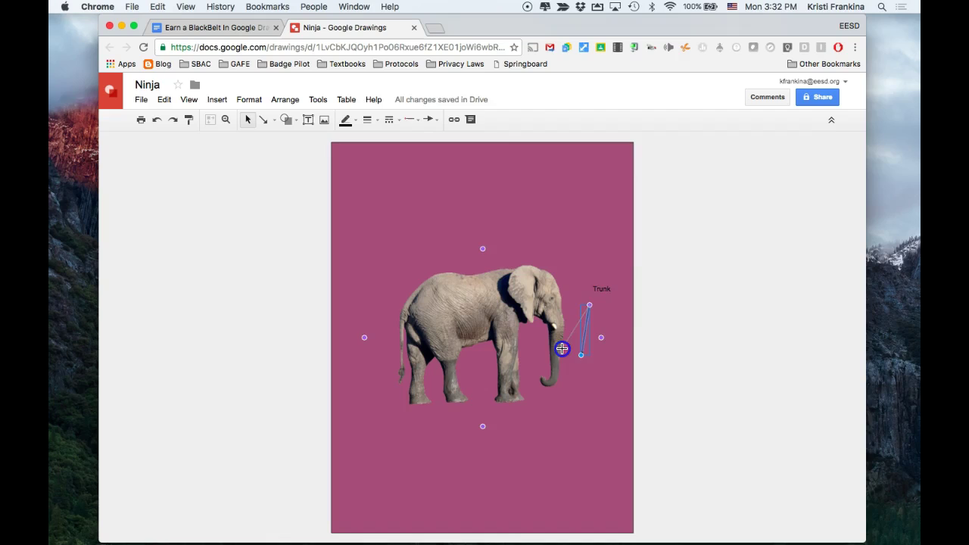
# Move the Trunk label beneath the elephant and pull the connector back to the trunk
pyautogui.click(605, 285)
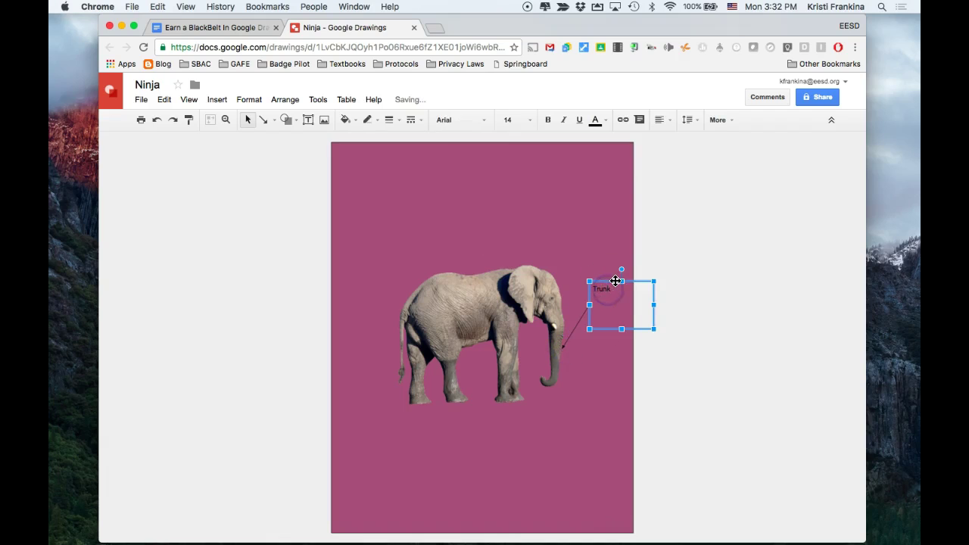
pyautogui.moveTo(615, 281); pyautogui.dragTo(591, 414)
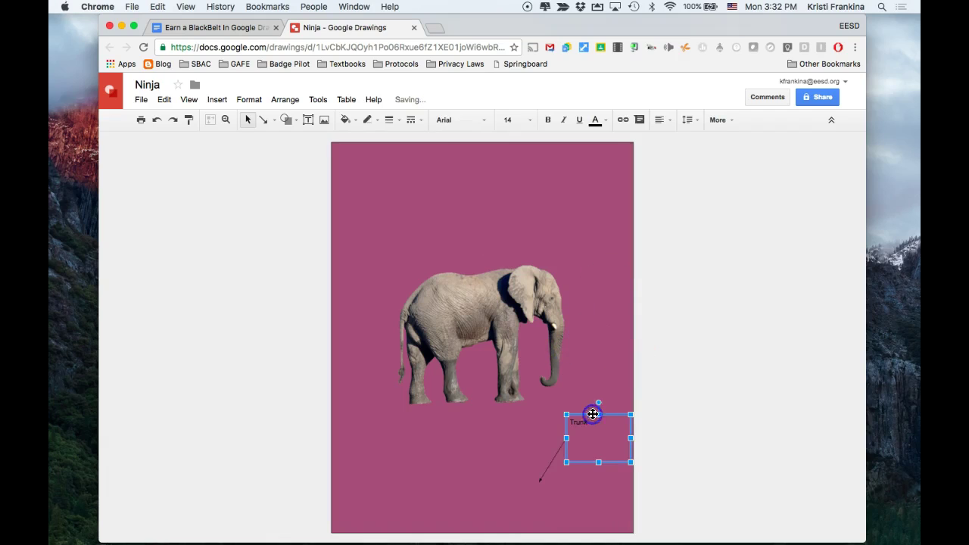
pyautogui.click(539, 479)
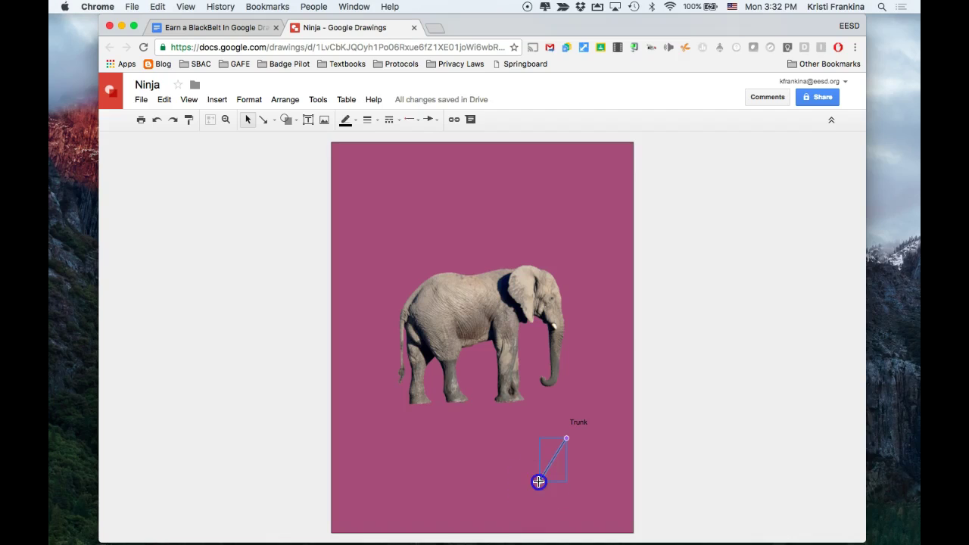
pyautogui.moveTo(538, 481); pyautogui.dragTo(559, 357)
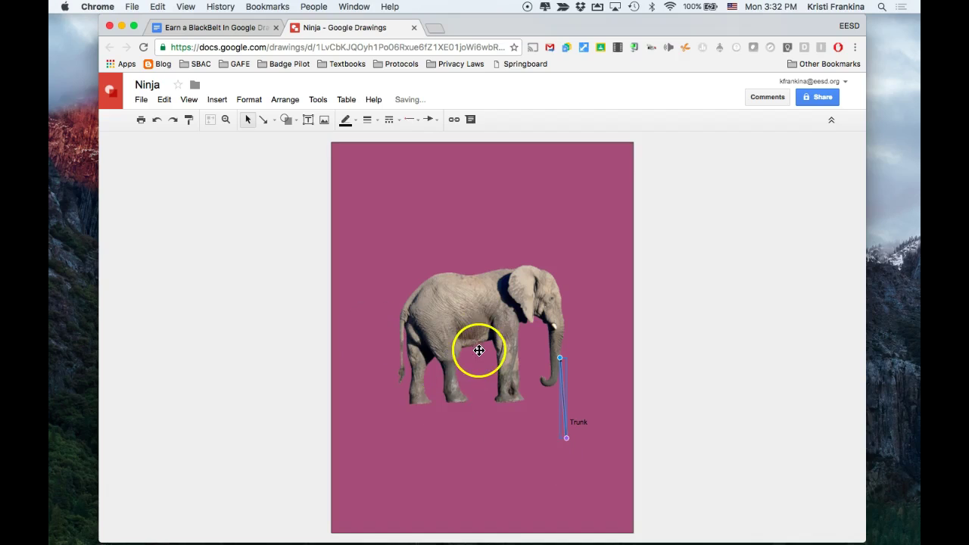
# Set the arrow's line weight to 4px and move its lower end beside the Trunk label
pyautogui.click(378, 121)
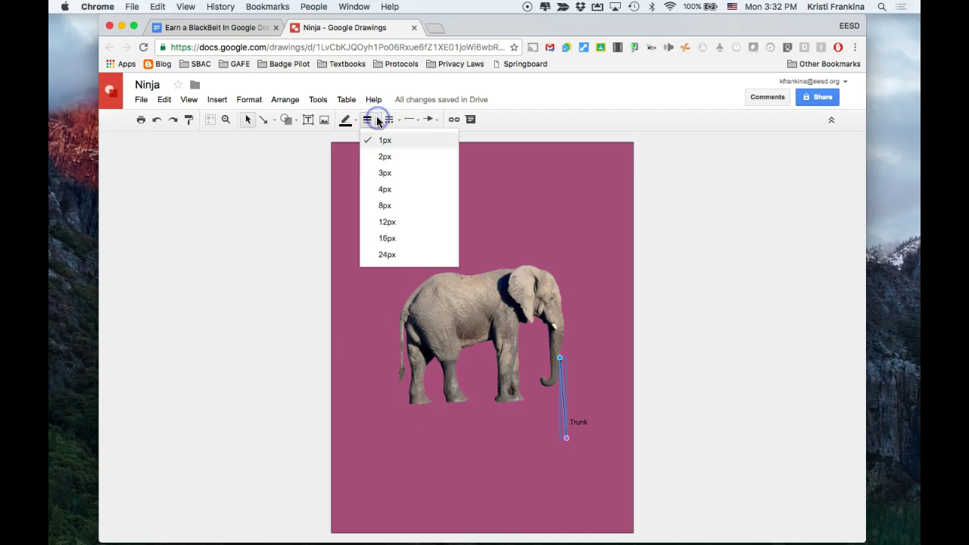
pyautogui.click(378, 194)
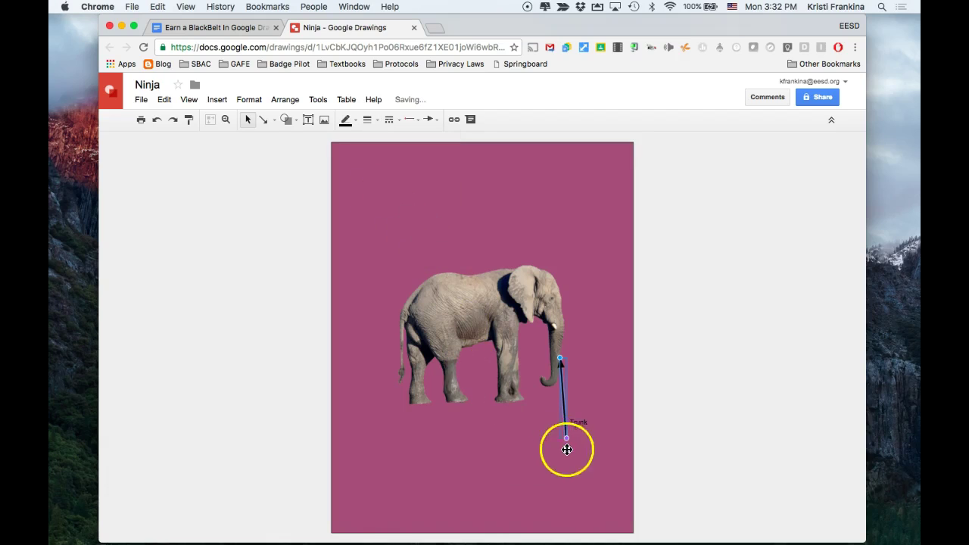
pyautogui.moveTo(566, 437); pyautogui.dragTo(597, 412)
pyautogui.click(660, 422)
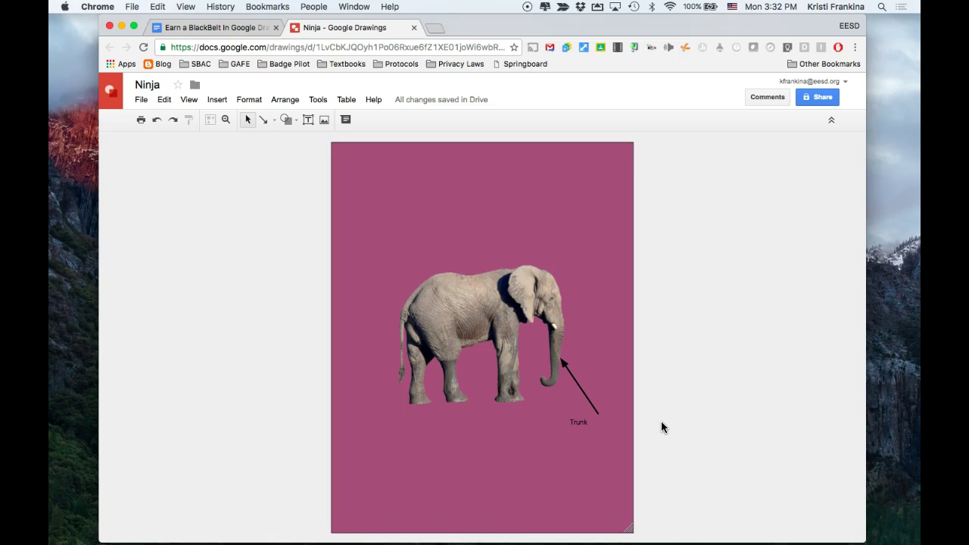
# Set the Trunk label to Ribeye, size 48, widening the box so it fits on one line
pyautogui.click(579, 425)
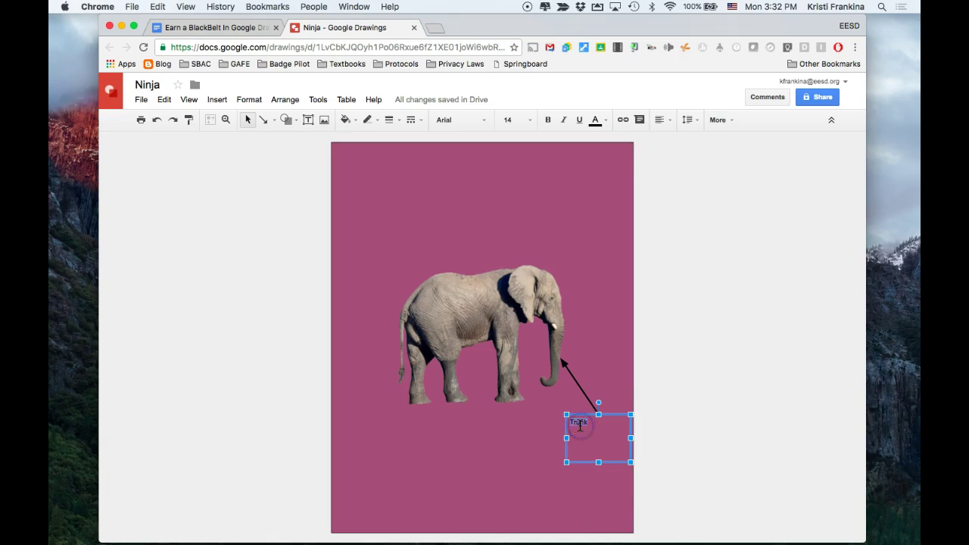
pyautogui.moveTo(579, 426)
pyautogui.mouseDown()
pyautogui.moveTo(595, 464)
pyautogui.moveTo(589, 440)
pyautogui.mouseUp()
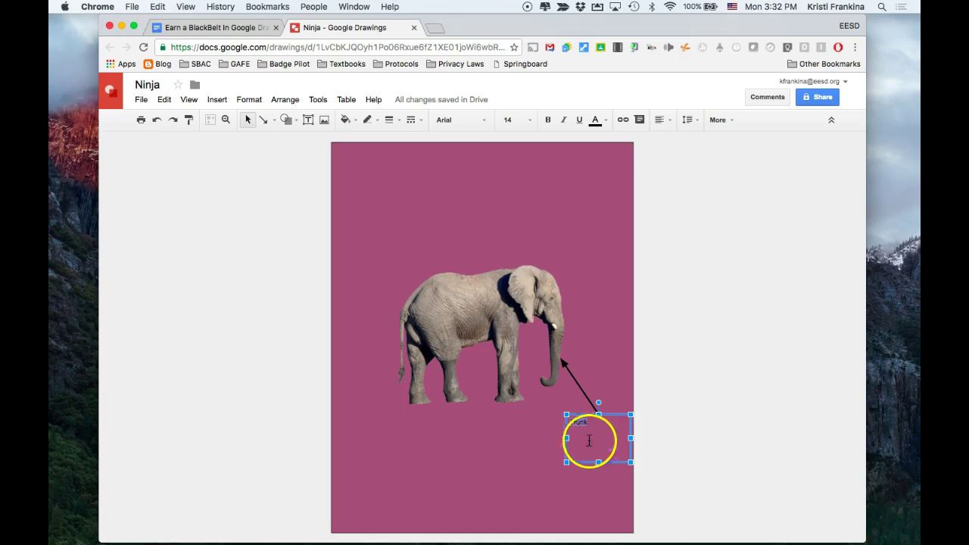
pyautogui.click(485, 121)
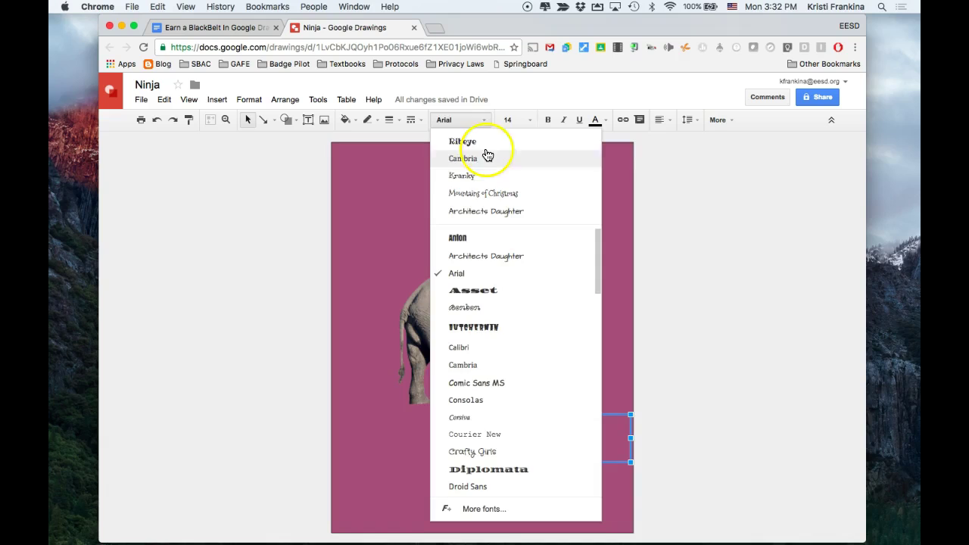
pyautogui.click(486, 143)
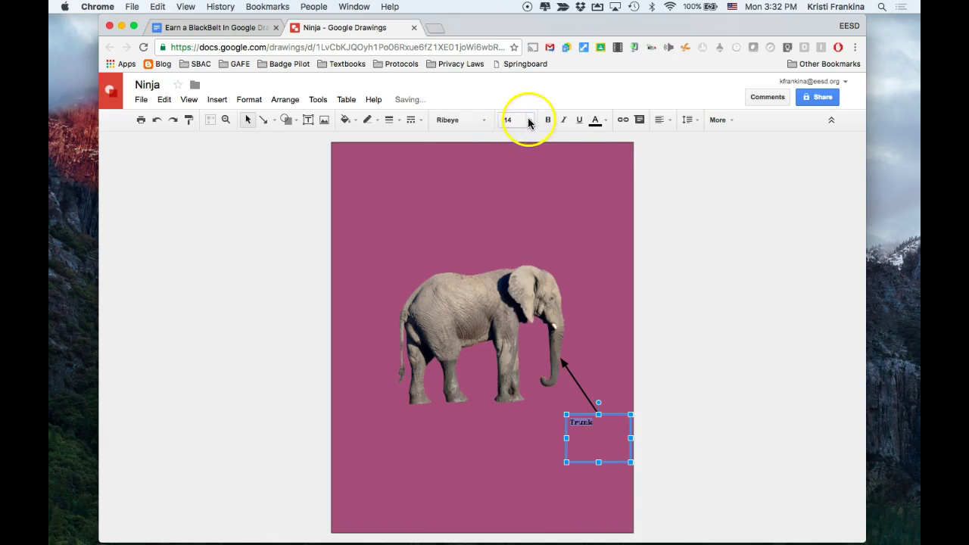
pyautogui.click(530, 121)
pyautogui.click(520, 336)
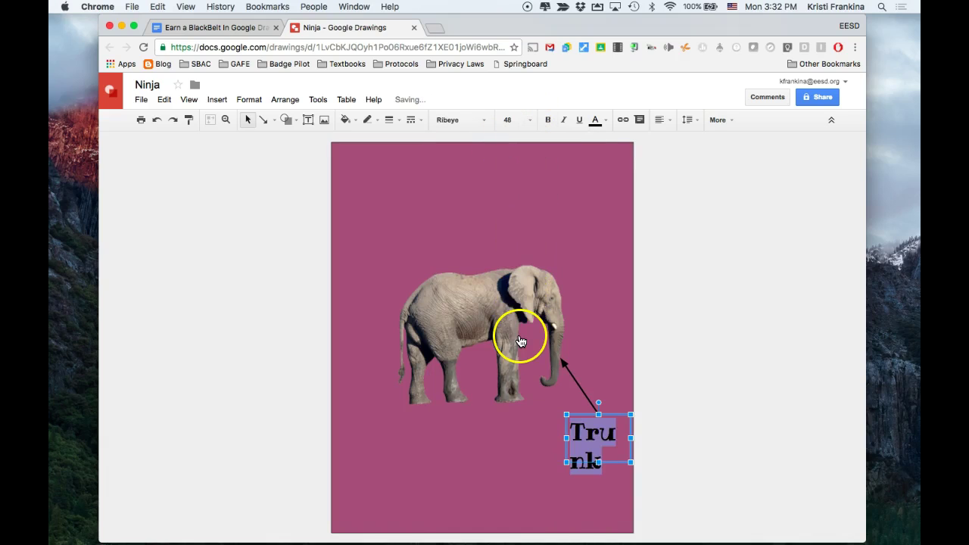
pyautogui.moveTo(566, 437); pyautogui.dragTo(536, 433)
# Adjust the arrow's end so it meets the enlarged Trunk label
pyautogui.click(548, 364)
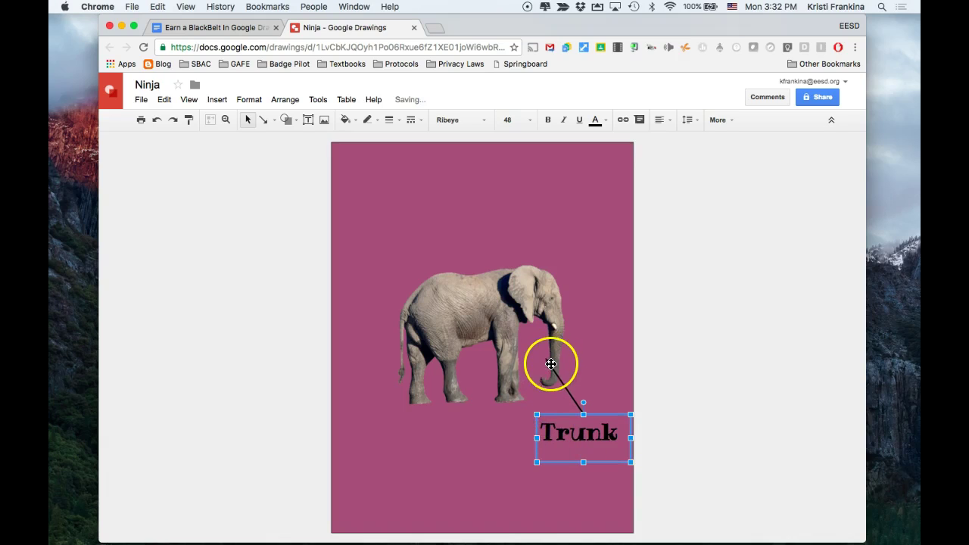
pyautogui.moveTo(546, 358); pyautogui.dragTo(564, 362)
pyautogui.click(702, 386)
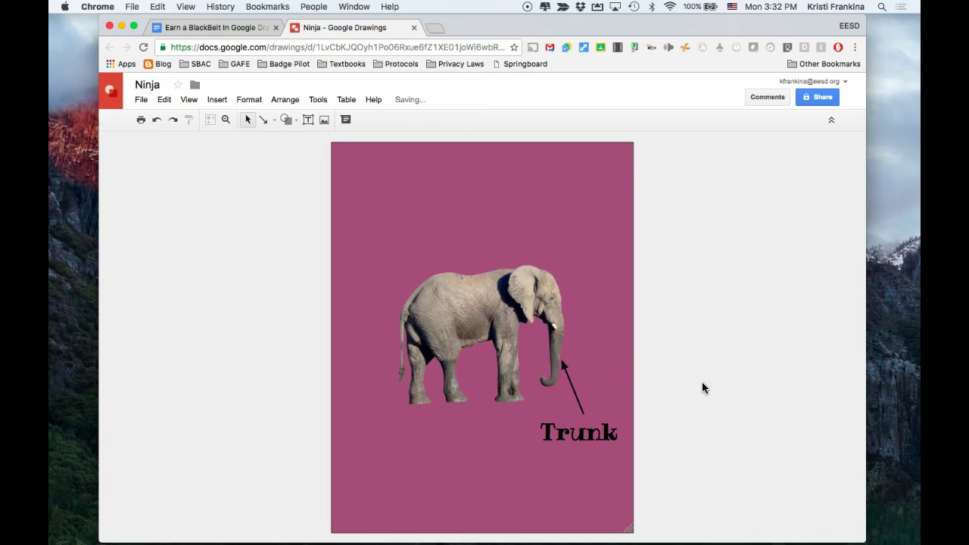